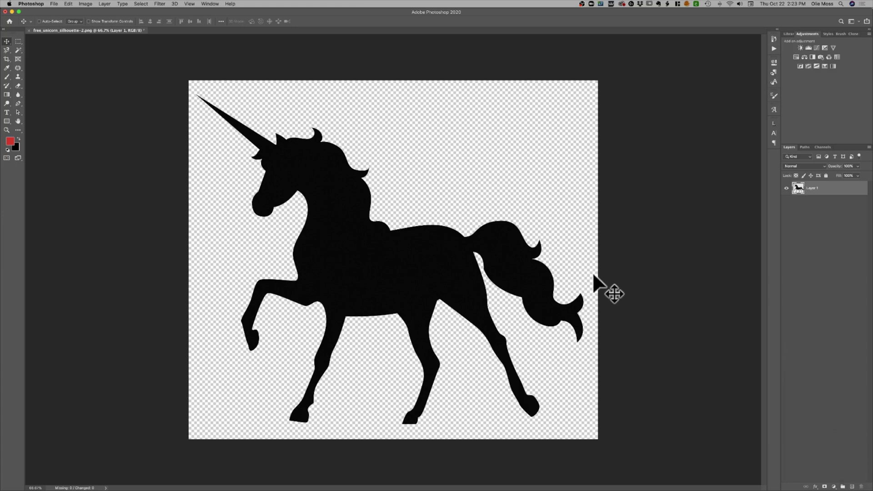
# - Drag the unicorn on Layer 1 a few pixels to the right with the Move tool
pyautogui.moveTo(465, 294)
pyautogui.mouseDown()
pyautogui.moveTo(473, 314)
pyautogui.moveTo(435, 271)
pyautogui.moveTo(424, 286)
pyautogui.moveTo(422, 323)
pyautogui.moveTo(461, 283)
pyautogui.mouseUp()
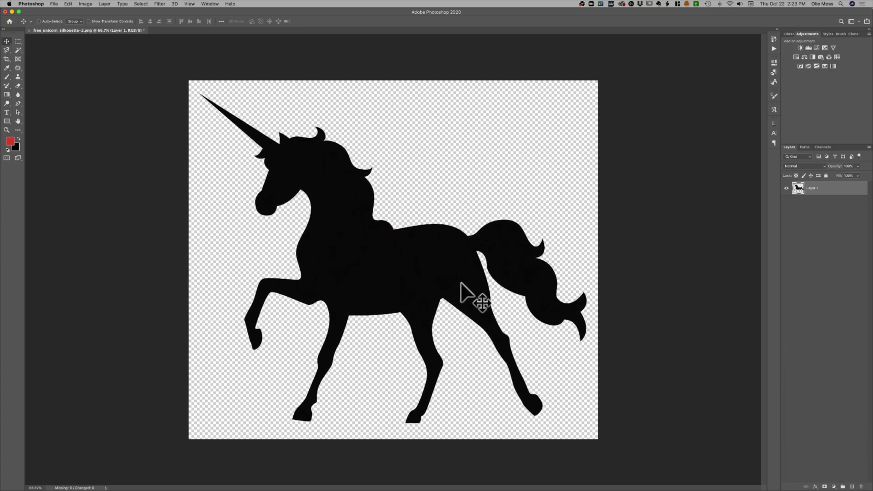
pyautogui.click(851, 486)
pyautogui.moveTo(826, 190); pyautogui.dragTo(824, 204)
pyautogui.press('b')
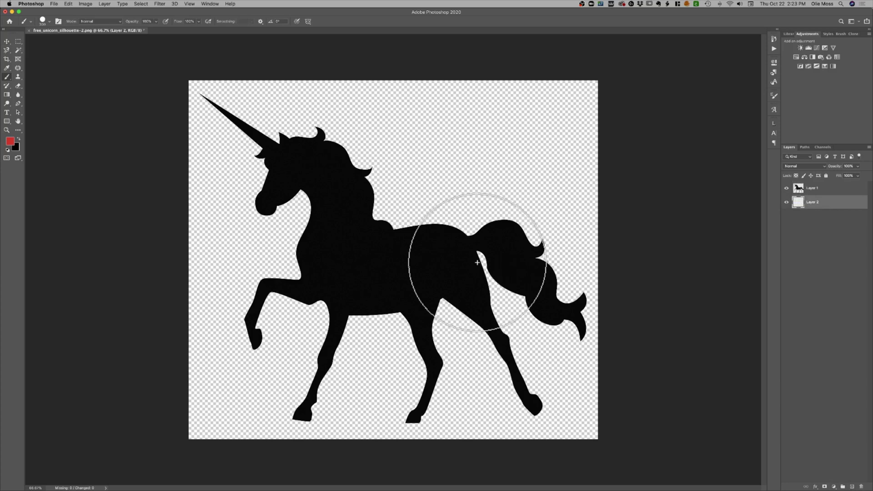
pyautogui.moveTo(458, 157)
pyautogui.mouseDown()
pyautogui.moveTo(198, 248)
pyautogui.moveTo(431, 321)
pyautogui.moveTo(558, 326)
pyautogui.moveTo(353, 271)
pyautogui.moveTo(438, 163)
pyautogui.moveTo(356, 300)
pyautogui.moveTo(421, 298)
pyautogui.moveTo(285, 243)
pyautogui.moveTo(395, 357)
pyautogui.moveTo(319, 362)
pyautogui.moveTo(277, 391)
pyautogui.moveTo(453, 326)
pyautogui.moveTo(504, 245)
pyautogui.moveTo(529, 179)
pyautogui.moveTo(508, 242)
pyautogui.mouseUp()
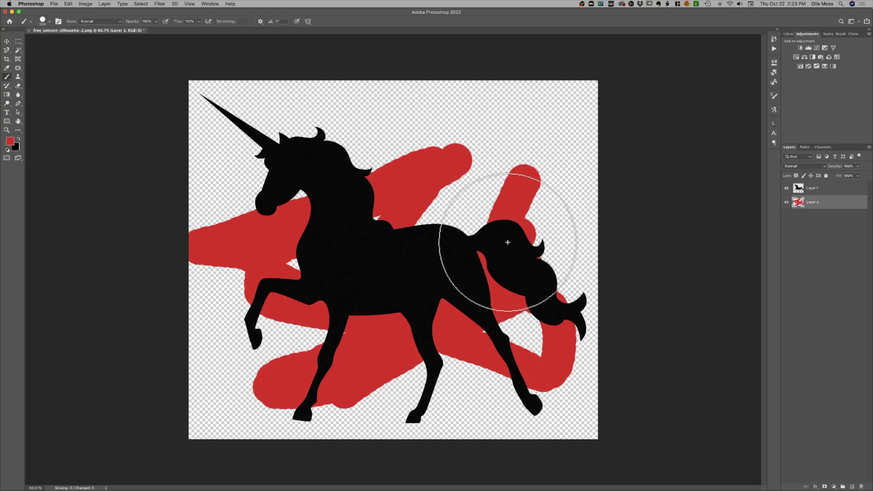
pyautogui.press('BackSpace')
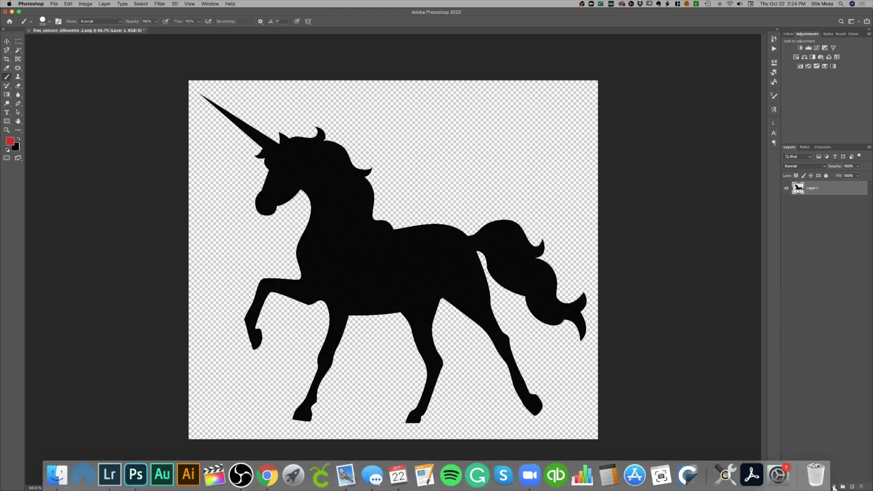
# - Add a Solid Color fill layer in blue above Layer 1
pyautogui.click(833, 486)
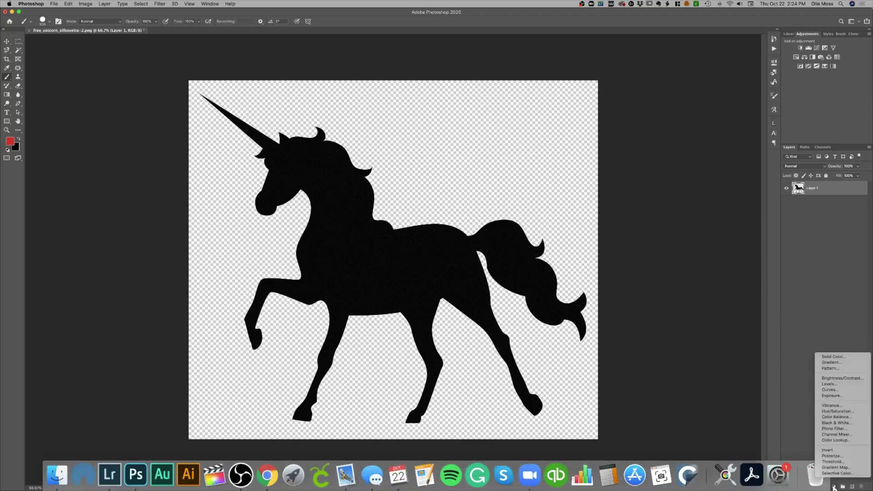
pyautogui.click(823, 356)
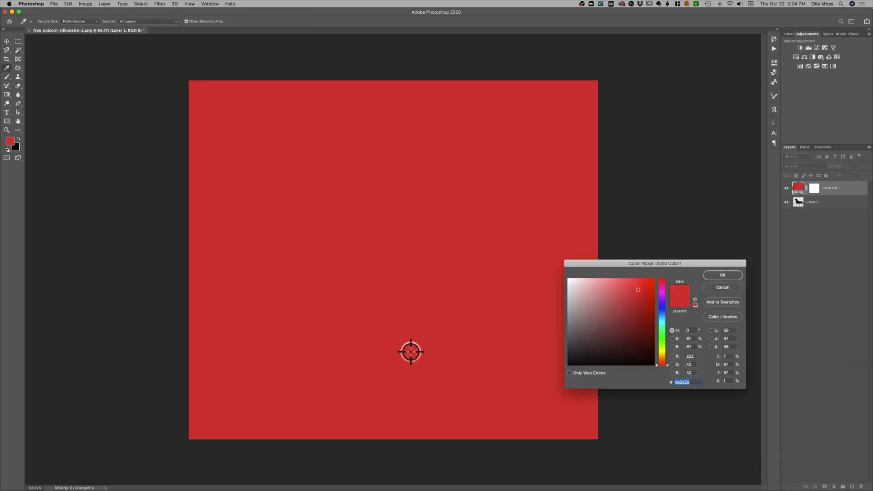
pyautogui.moveTo(660, 310)
pyautogui.mouseDown()
pyautogui.moveTo(588, 292)
pyautogui.moveTo(627, 298)
pyautogui.moveTo(622, 311)
pyautogui.moveTo(635, 312)
pyautogui.moveTo(633, 288)
pyautogui.moveTo(638, 304)
pyautogui.moveTo(642, 294)
pyautogui.mouseUp()
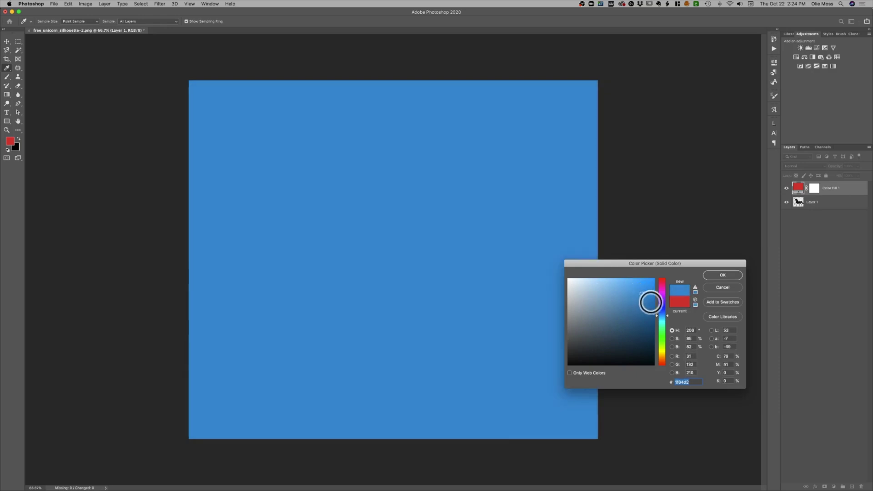
pyautogui.click(721, 274)
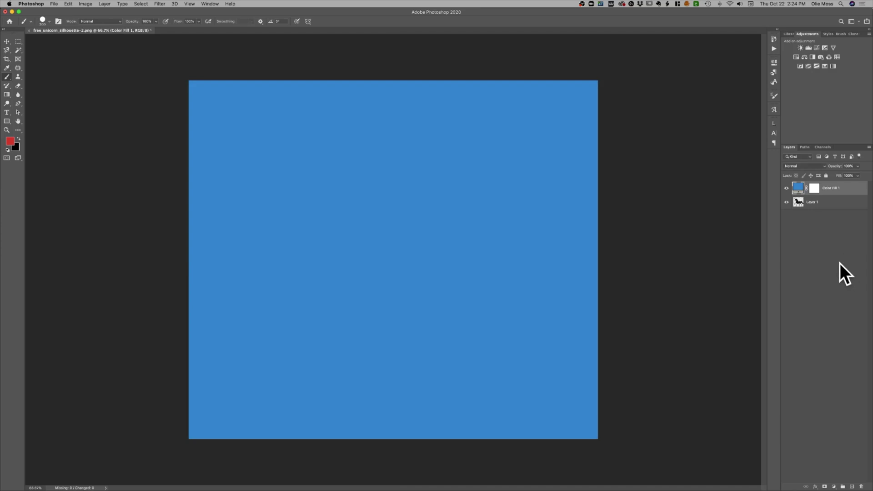
# - Make Color Fill 1 a clipping mask on Layer 1 so only the silhouette turns blue
pyautogui.rightClick(845, 190)
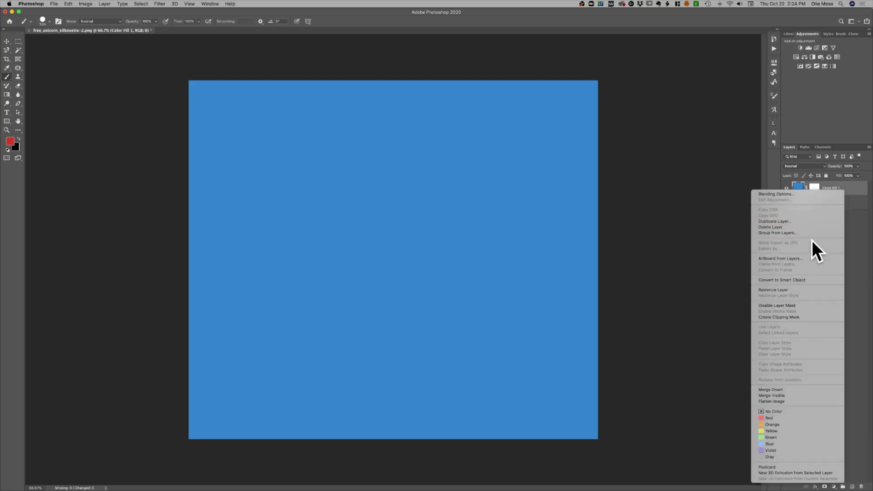
pyautogui.click(846, 188)
pyautogui.rightClick(848, 189)
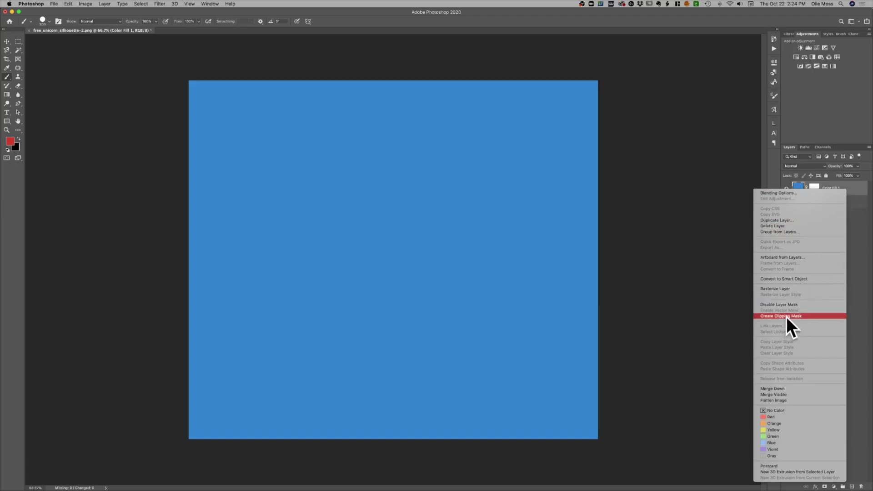
pyautogui.click(820, 318)
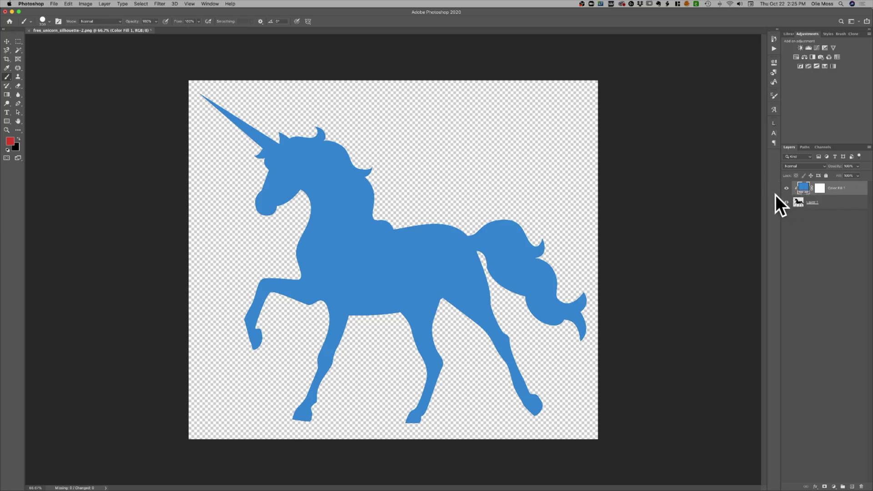
# - Recolour Color Fill 1 to purple (a43fcf) after trying several hues in the Color Picker
pyautogui.doubleClick(804, 190)
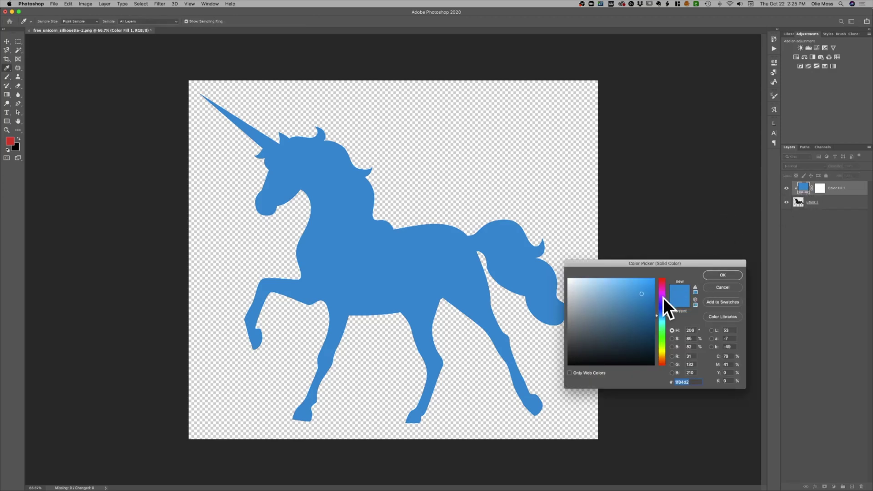
pyautogui.moveTo(662, 296); pyautogui.dragTo(661, 275)
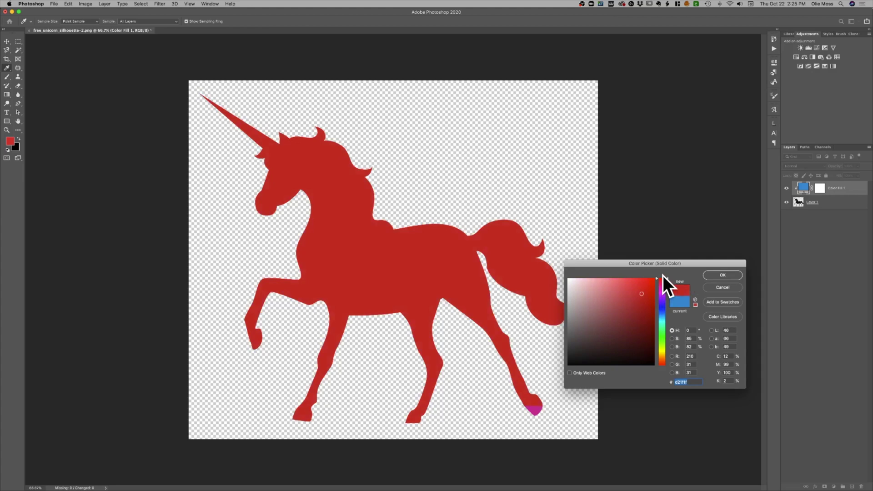
pyautogui.click(620, 338)
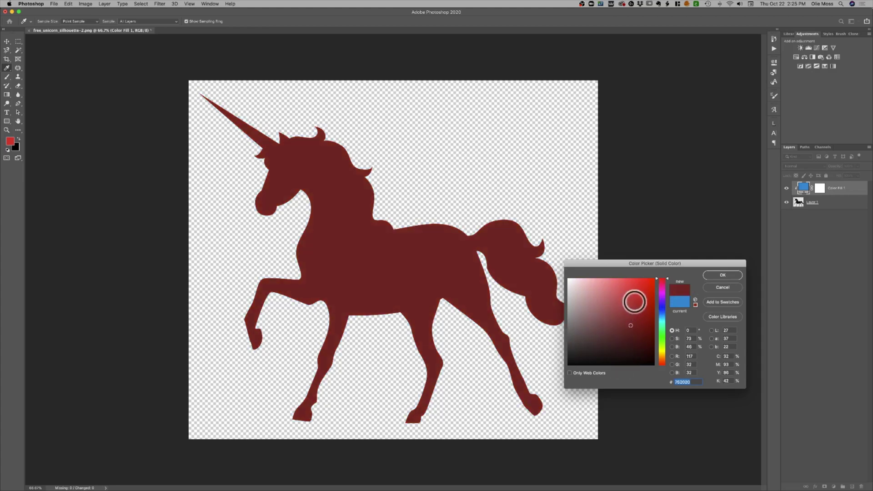
pyautogui.click(633, 302)
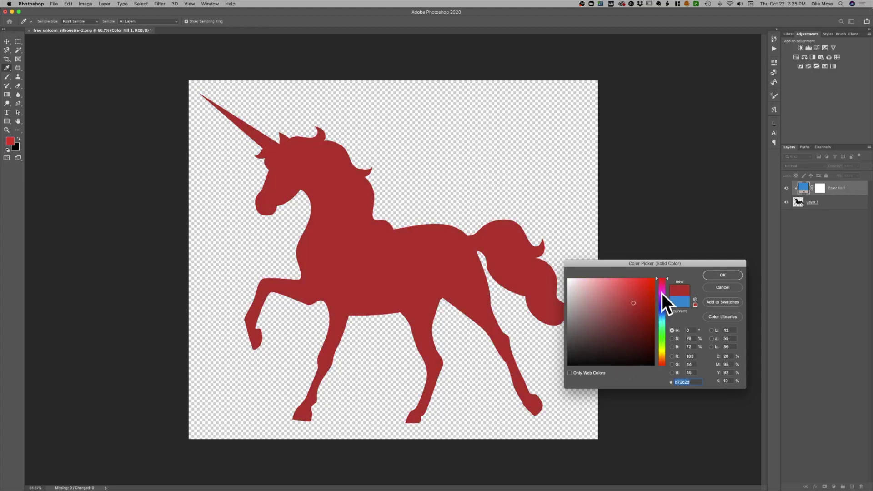
pyautogui.moveTo(661, 293); pyautogui.dragTo(663, 356)
pyautogui.moveTo(634, 302); pyautogui.dragTo(636, 331)
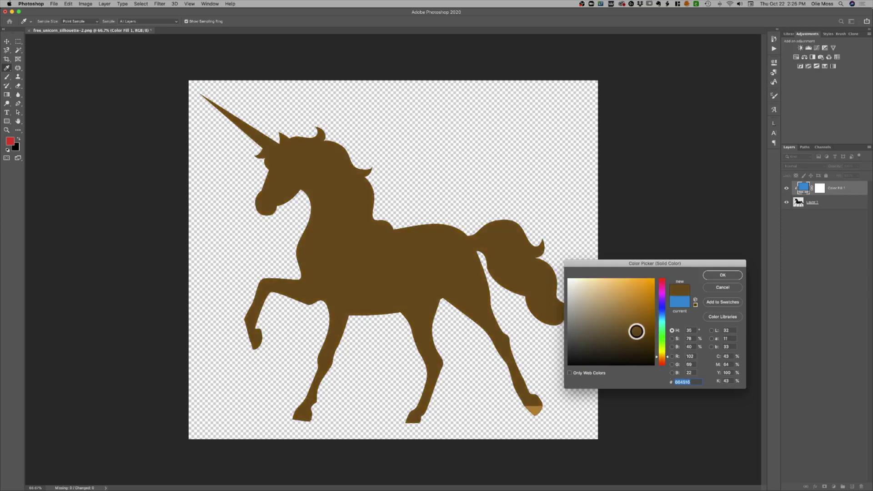
pyautogui.click(628, 294)
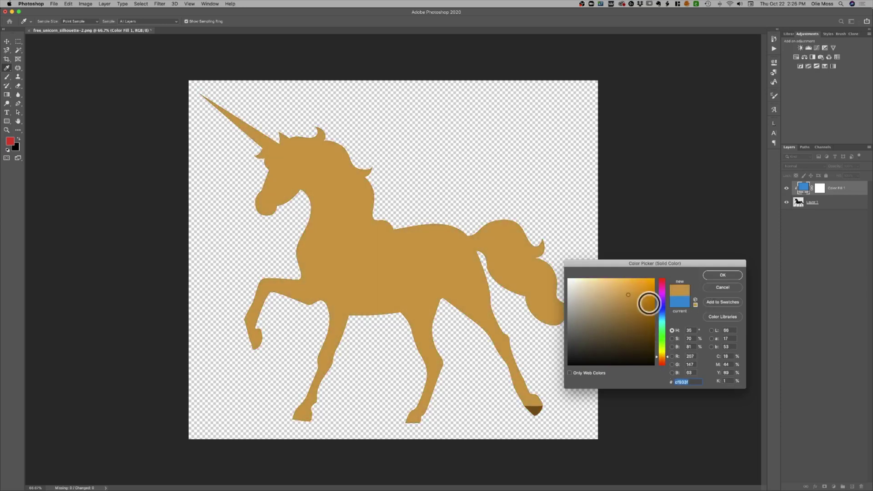
pyautogui.moveTo(662, 293); pyautogui.dragTo(661, 296)
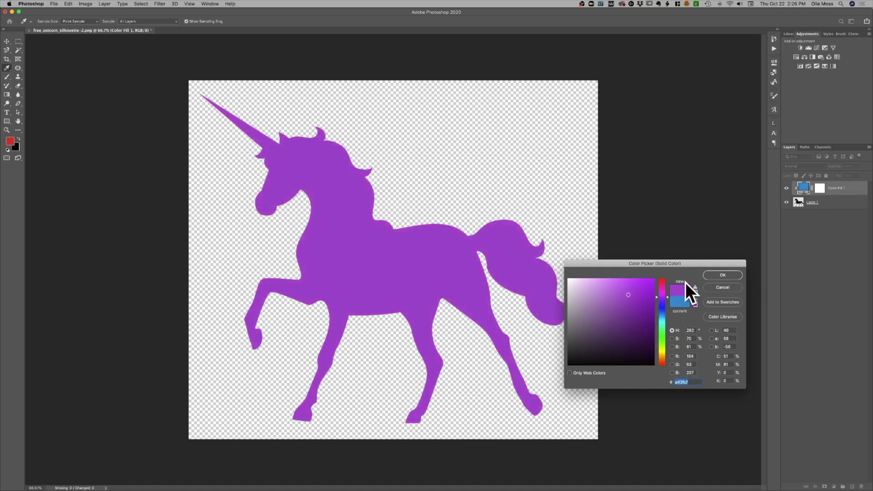
pyautogui.click(717, 274)
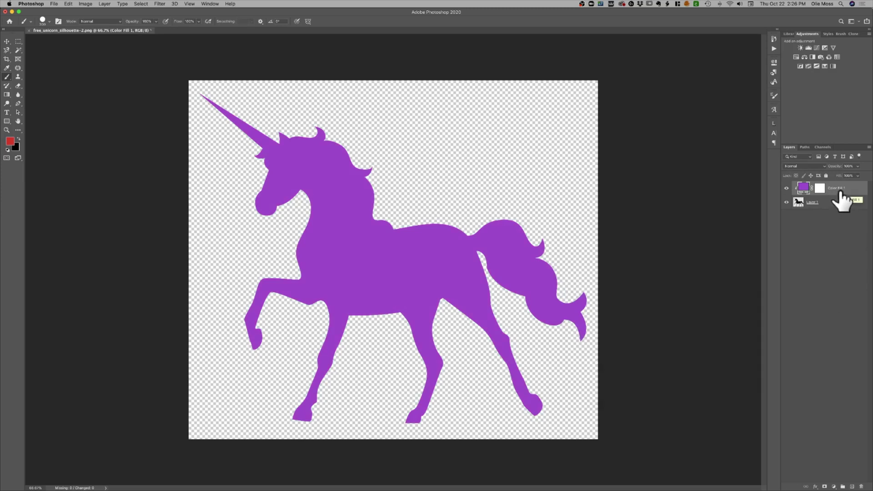
# - Delete the purple fill layer, then make empty Layer 2 a clipping mask on Layer 1
pyautogui.press('Delete')
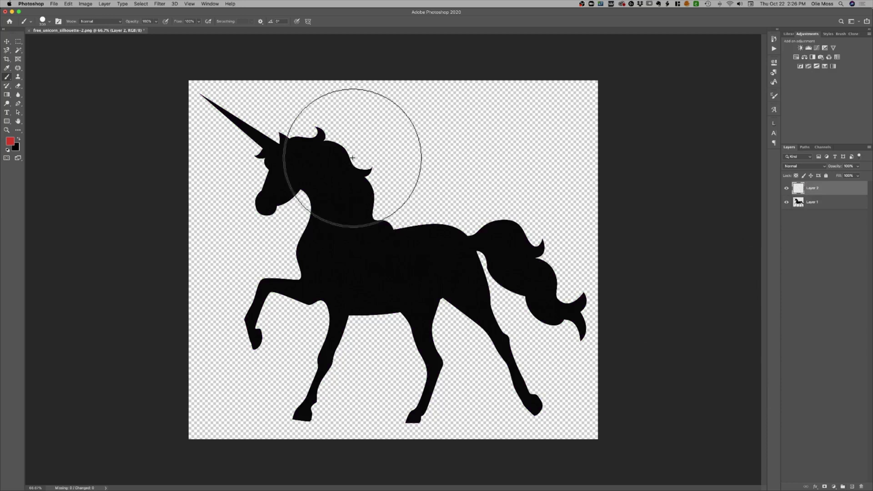
pyautogui.rightClick(833, 192)
pyautogui.click(834, 194)
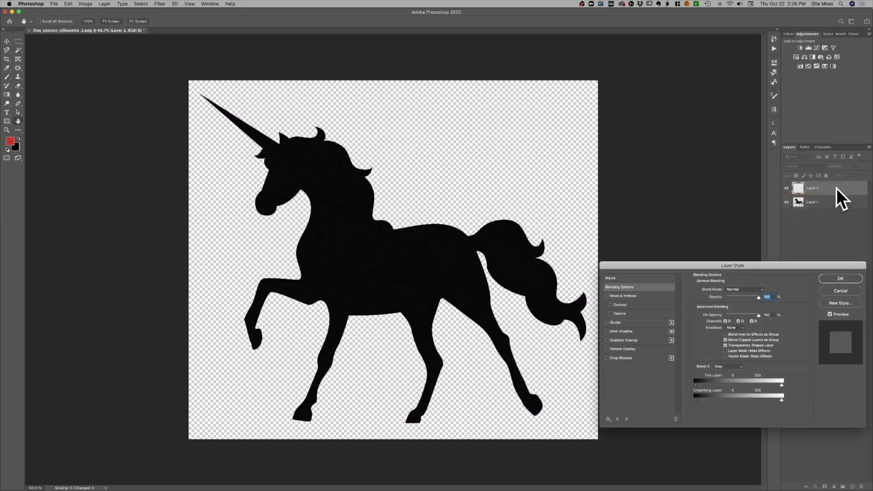
pyautogui.click(846, 288)
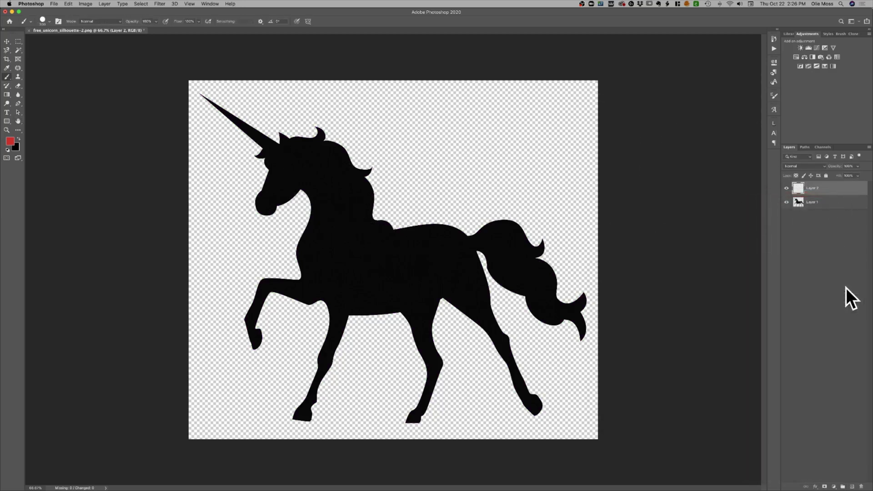
pyautogui.rightClick(833, 191)
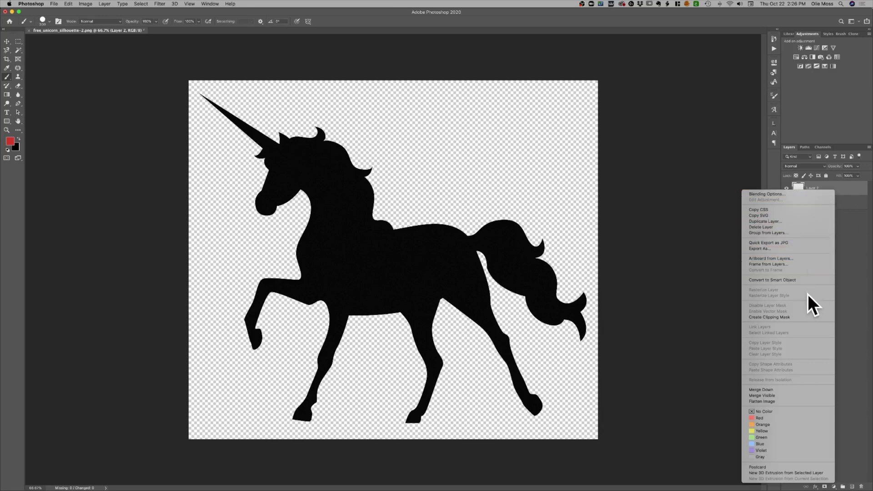
pyautogui.click(801, 317)
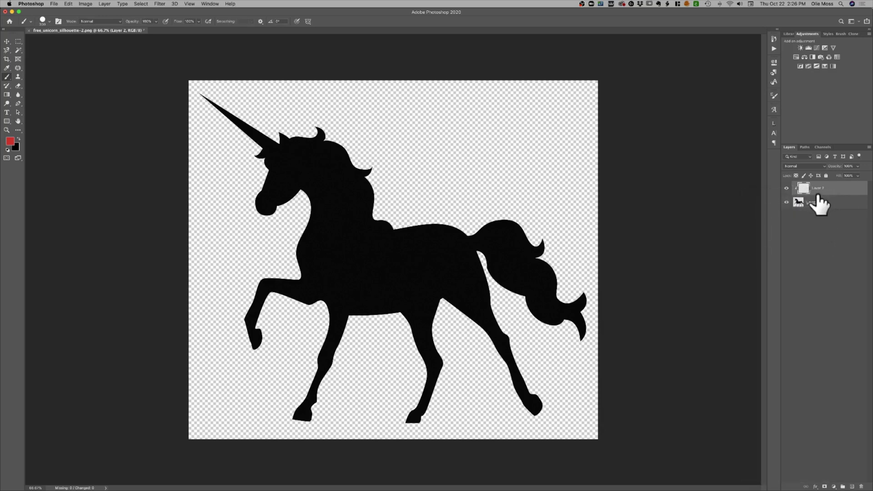
pyautogui.moveTo(385, 200)
pyautogui.mouseDown()
pyautogui.moveTo(254, 247)
pyautogui.moveTo(332, 345)
pyautogui.moveTo(465, 356)
pyautogui.moveTo(441, 299)
pyautogui.moveTo(370, 261)
pyautogui.moveTo(485, 251)
pyautogui.moveTo(590, 337)
pyautogui.mouseUp()
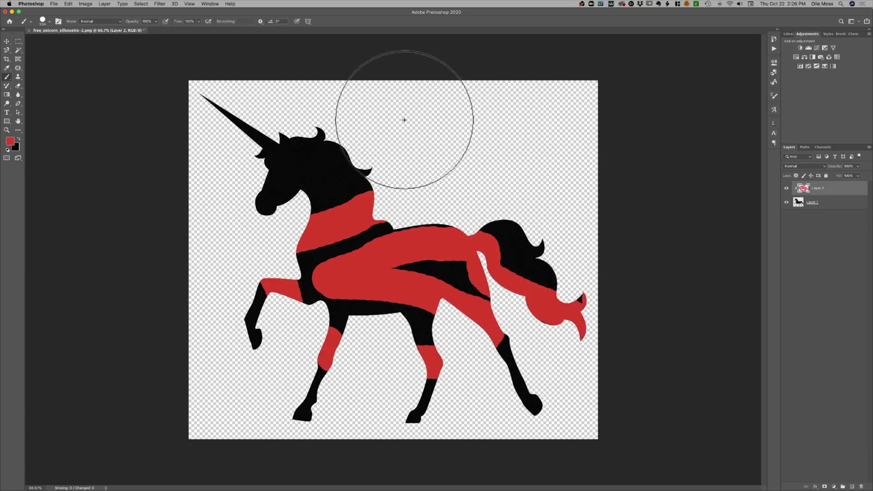
pyautogui.moveTo(336, 144); pyautogui.dragTo(295, 154)
pyautogui.moveTo(189, 165)
pyautogui.mouseDown()
pyautogui.moveTo(296, 151)
pyautogui.moveTo(233, 129)
pyautogui.moveTo(219, 120)
pyautogui.moveTo(237, 97)
pyautogui.mouseUp()
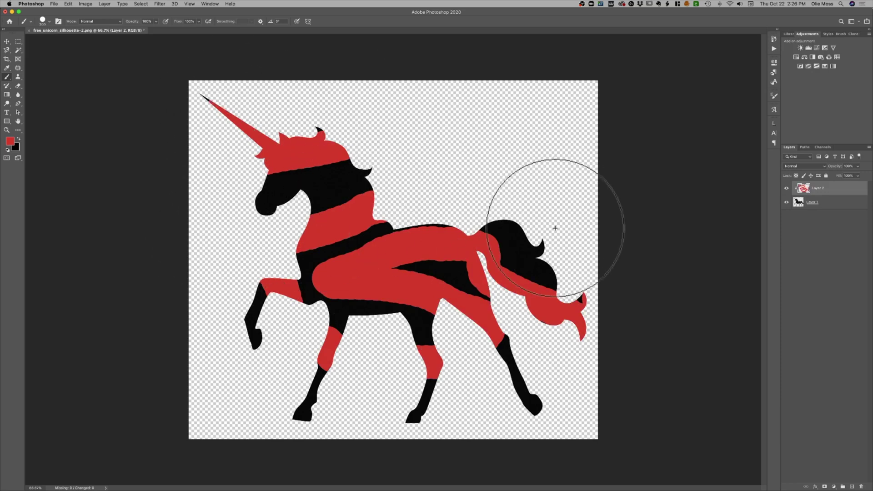
pyautogui.press('super+z')
pyautogui.press('super+z')
pyautogui.press('super+z')
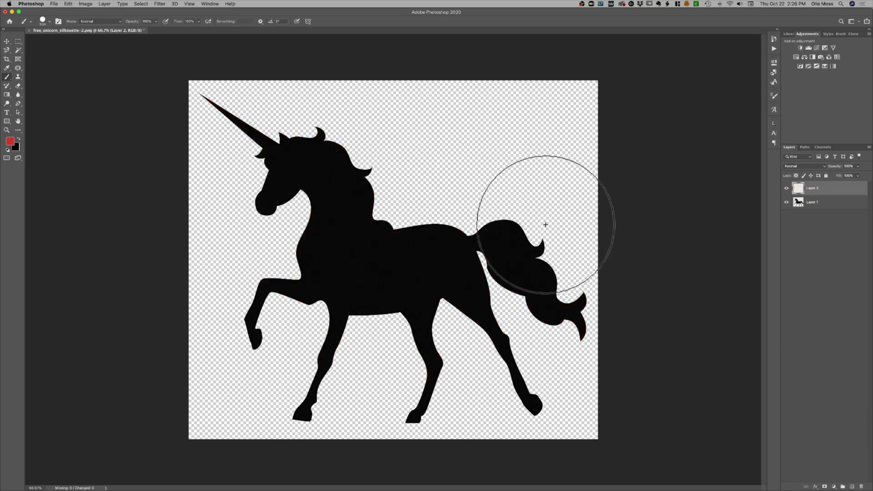
pyautogui.press('alt+super+g')
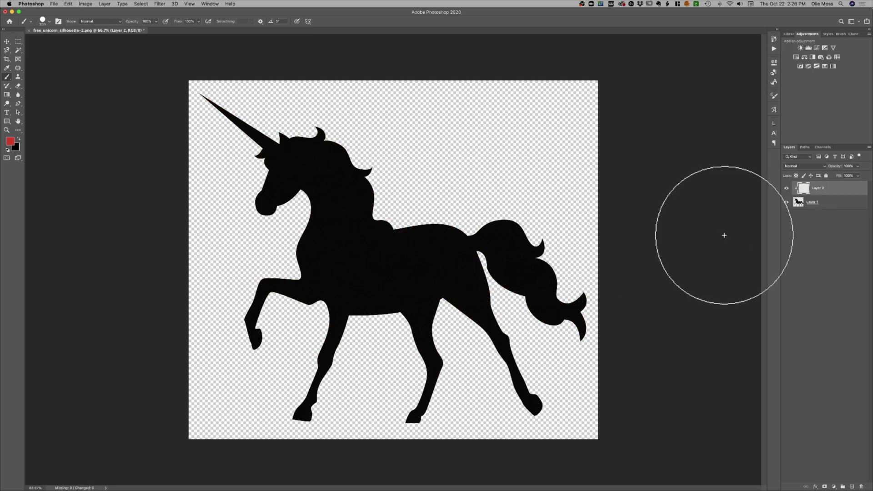
# - Choose a splatter brush tip and paint red on Layer 2 over the body, hind legs and tail
pyautogui.click(48, 23)
pyautogui.scroll(-5, 81, 126)
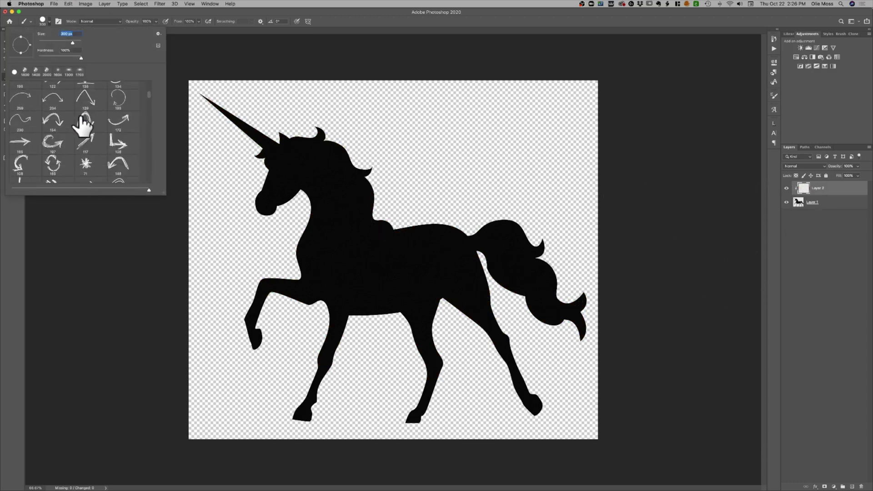
pyautogui.scroll(-8, 81, 126)
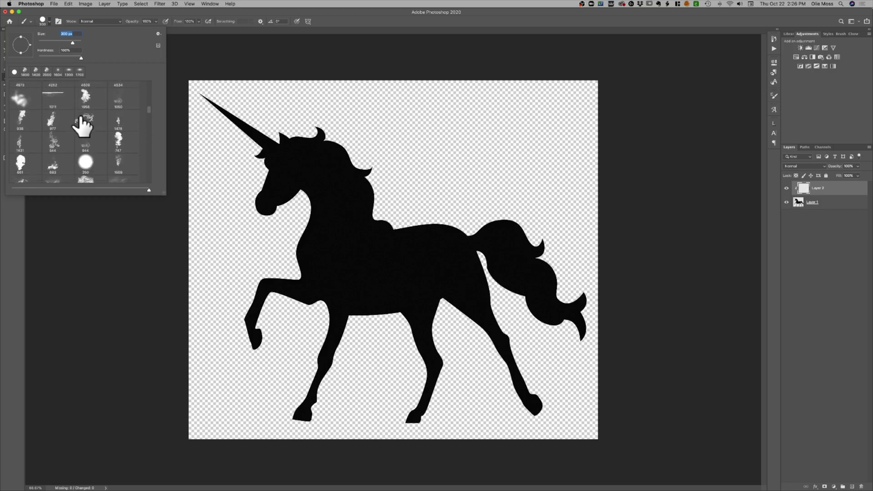
pyautogui.scroll(-5, 81, 126)
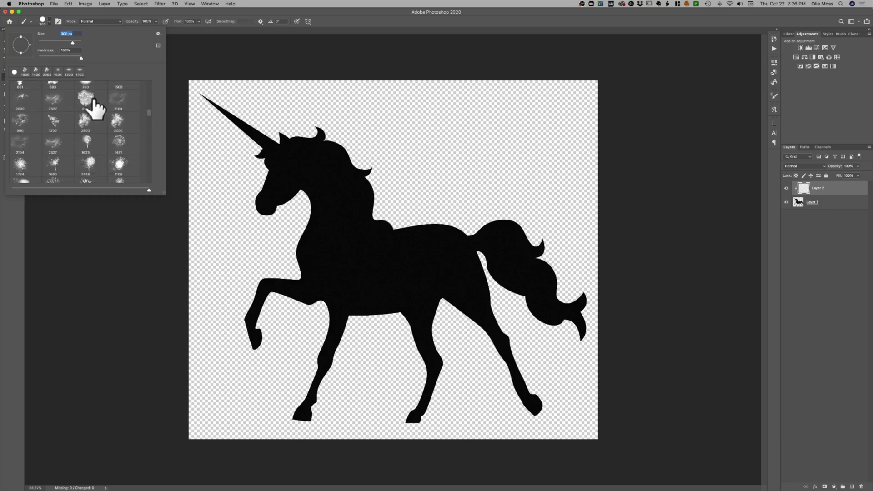
pyautogui.moveTo(148, 113)
pyautogui.mouseDown()
pyautogui.moveTo(151, 136)
pyautogui.moveTo(151, 121)
pyautogui.mouseUp()
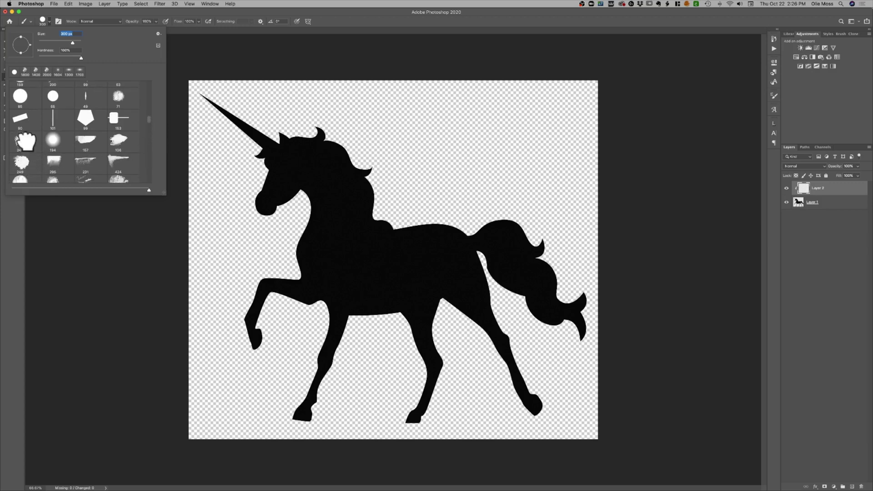
pyautogui.click(25, 141)
pyautogui.click(318, 16)
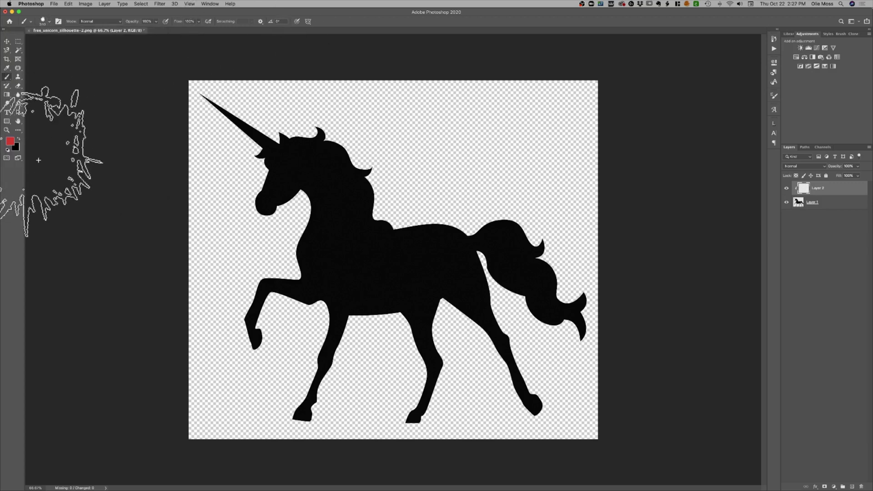
pyautogui.click(384, 265)
pyautogui.moveTo(406, 303)
pyautogui.mouseDown()
pyautogui.moveTo(424, 344)
pyautogui.moveTo(423, 323)
pyautogui.moveTo(421, 414)
pyautogui.moveTo(425, 371)
pyautogui.moveTo(555, 373)
pyautogui.moveTo(521, 426)
pyautogui.moveTo(491, 418)
pyautogui.moveTo(533, 390)
pyautogui.moveTo(514, 419)
pyautogui.moveTo(528, 342)
pyautogui.moveTo(471, 331)
pyautogui.moveTo(475, 312)
pyautogui.moveTo(508, 335)
pyautogui.moveTo(518, 291)
pyautogui.moveTo(541, 328)
pyautogui.moveTo(574, 320)
pyautogui.moveTo(574, 306)
pyautogui.moveTo(549, 286)
pyautogui.moveTo(516, 225)
pyautogui.mouseUp()
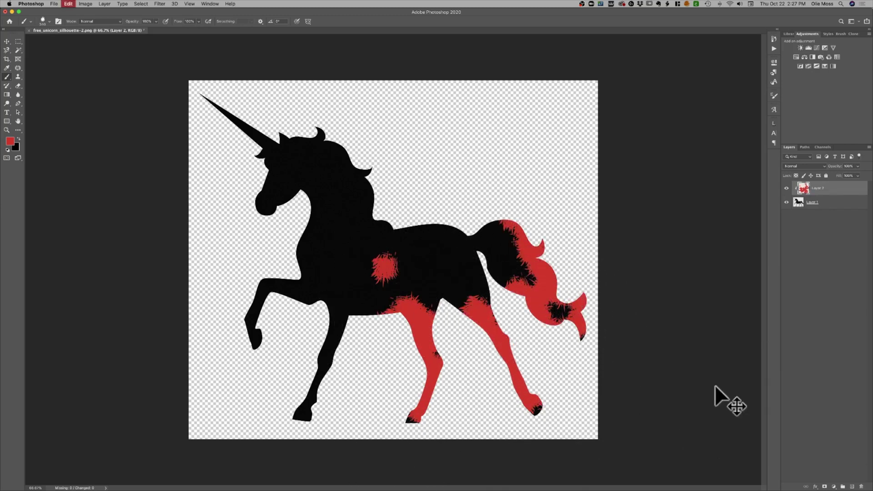
# - Undo the splatter, test a large soft red brush on head and body, then undo and delete Layer 2
pyautogui.press('super+z')
pyautogui.press('super+z')
pyautogui.press('super+z')
pyautogui.press('super+z')
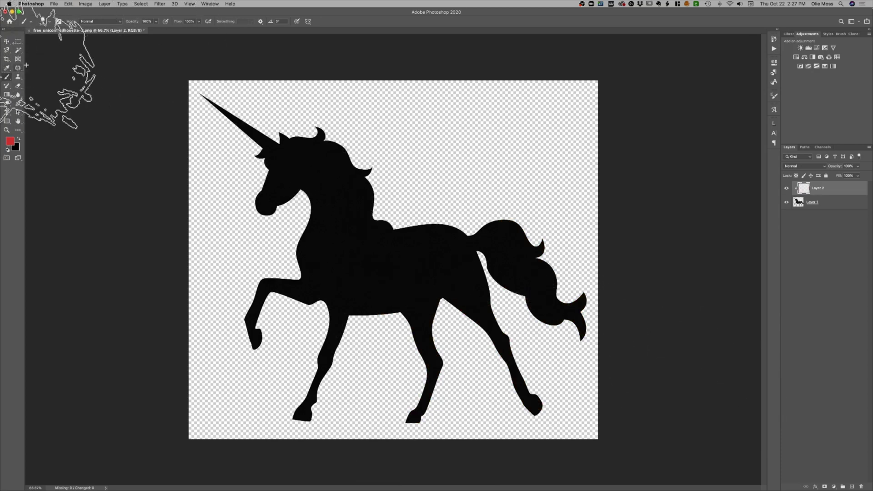
pyautogui.click(50, 22)
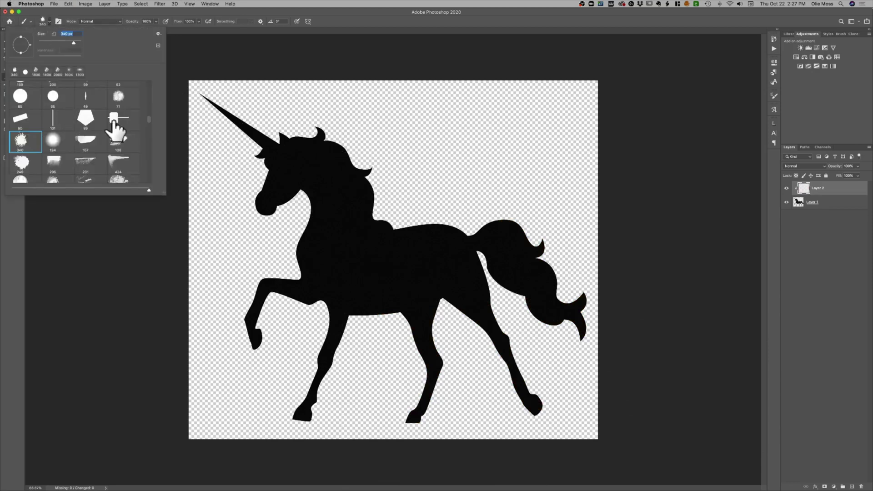
pyautogui.moveTo(150, 122); pyautogui.dragTo(154, 75)
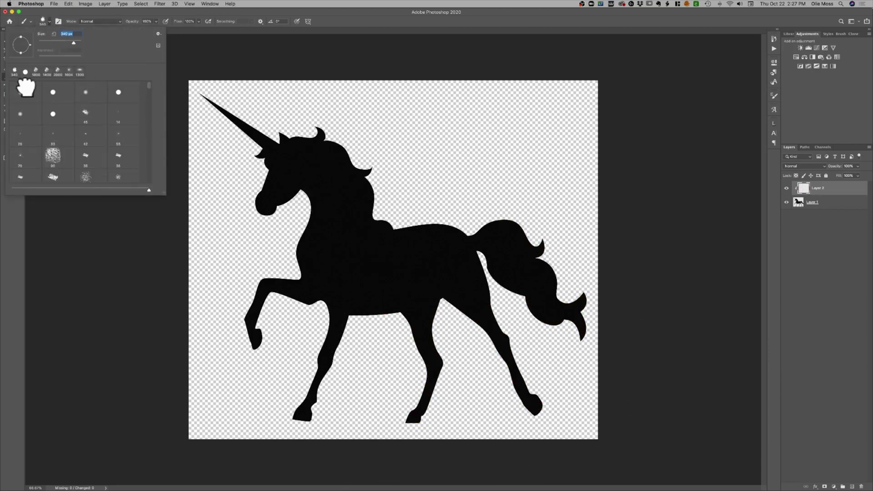
pyautogui.click(156, 11)
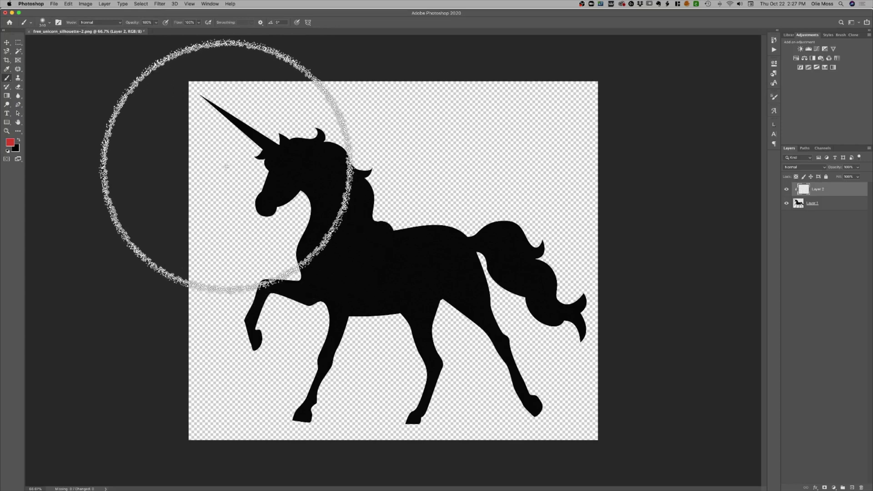
pyautogui.moveTo(224, 154)
pyautogui.mouseDown()
pyautogui.moveTo(198, 140)
pyautogui.moveTo(273, 114)
pyautogui.moveTo(247, 184)
pyautogui.moveTo(277, 138)
pyautogui.moveTo(295, 158)
pyautogui.moveTo(324, 149)
pyautogui.moveTo(393, 175)
pyautogui.moveTo(380, 213)
pyautogui.mouseUp()
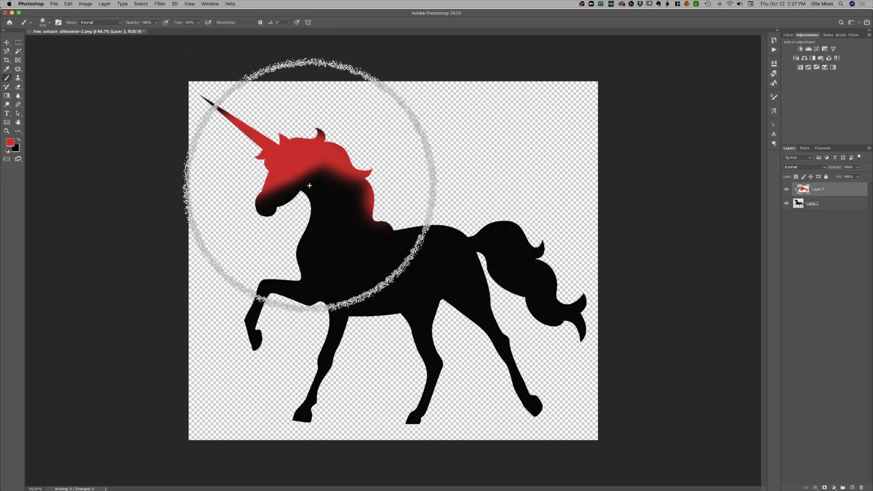
pyautogui.moveTo(390, 291)
pyautogui.mouseDown()
pyautogui.moveTo(435, 270)
pyautogui.moveTo(368, 297)
pyautogui.moveTo(387, 313)
pyautogui.moveTo(342, 272)
pyautogui.moveTo(584, 289)
pyautogui.moveTo(435, 363)
pyautogui.moveTo(446, 409)
pyautogui.moveTo(486, 398)
pyautogui.mouseUp()
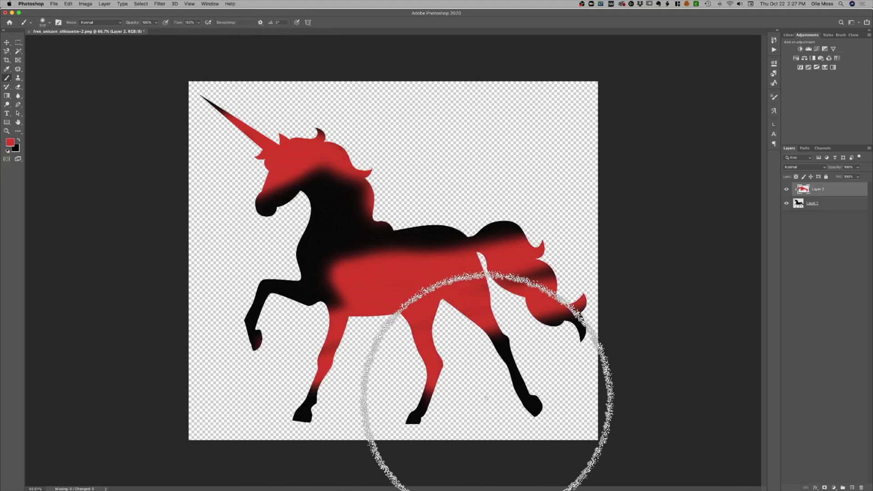
pyautogui.press('super+z')
pyautogui.press('super+z')
pyautogui.press('super+z')
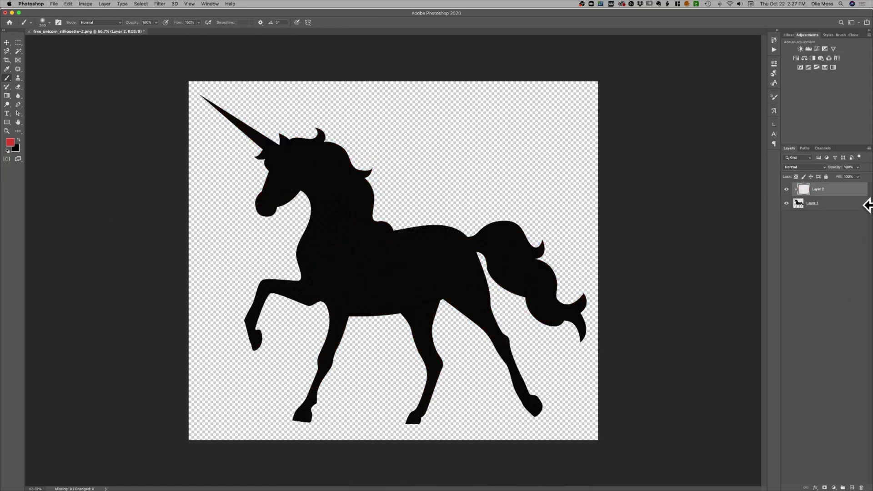
pyautogui.press('super+z')
# - Add a Gradient Fill layer using the Iridescent_11 preset and clip it to Layer 1
pyautogui.click(834, 487)
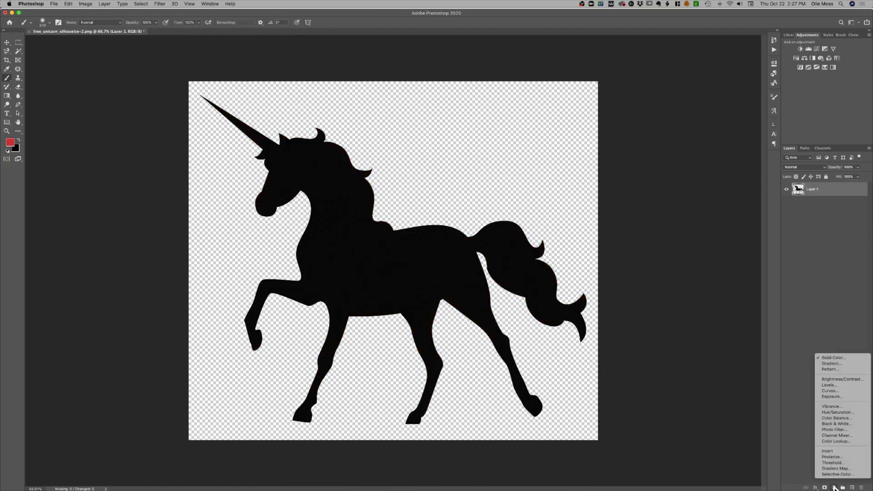
pyautogui.click(842, 364)
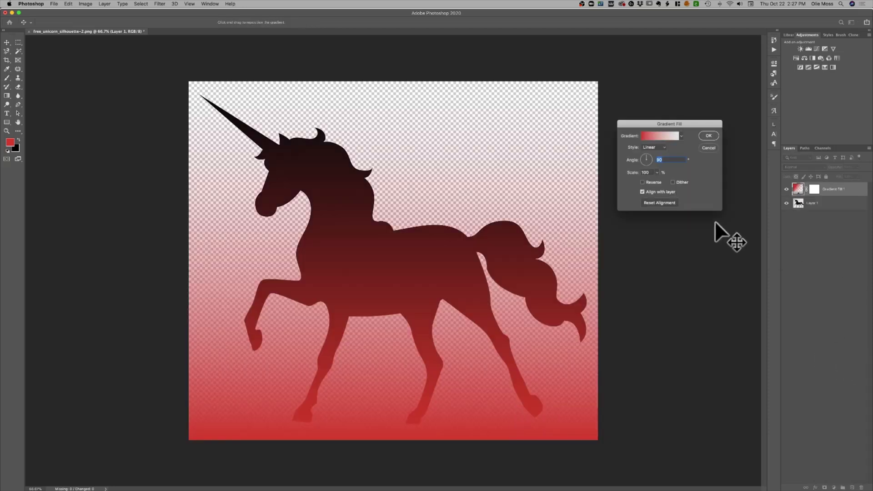
pyautogui.click(655, 135)
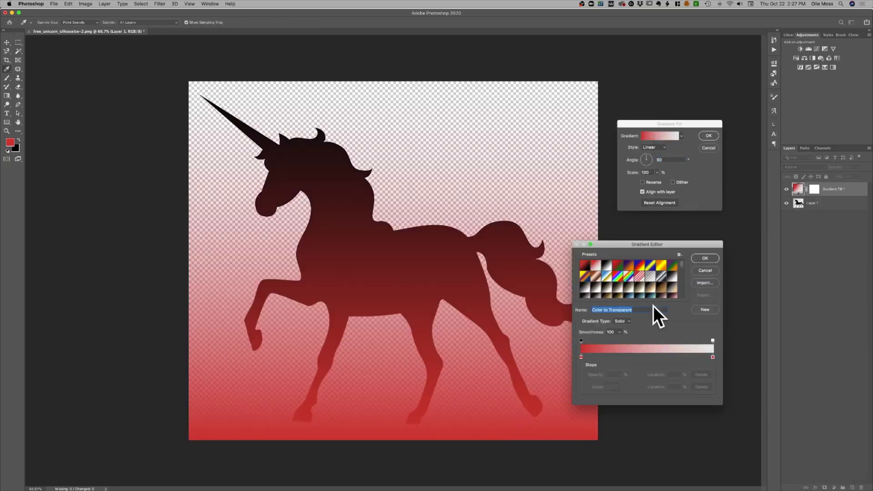
pyautogui.scroll(-5, 661, 284)
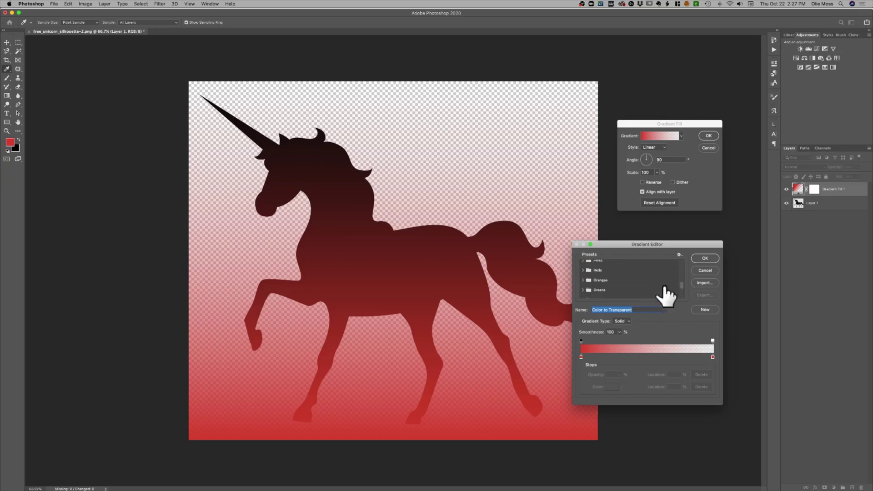
pyautogui.click(583, 294)
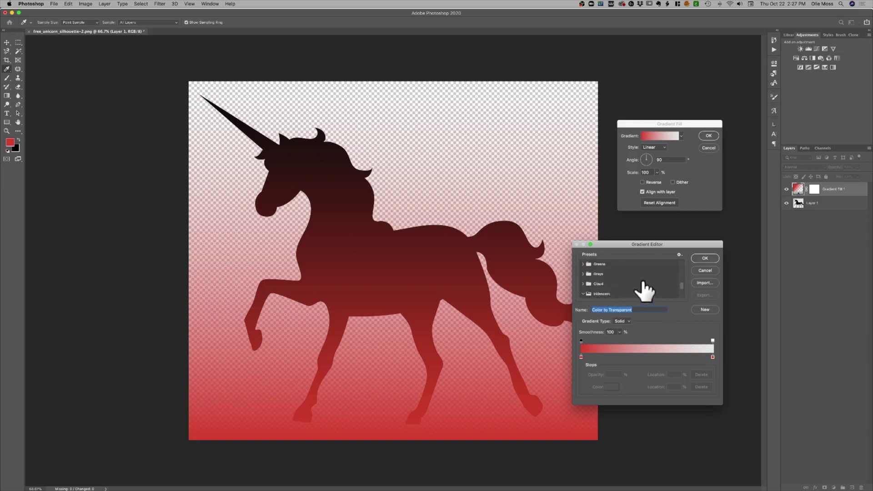
pyautogui.click(629, 275)
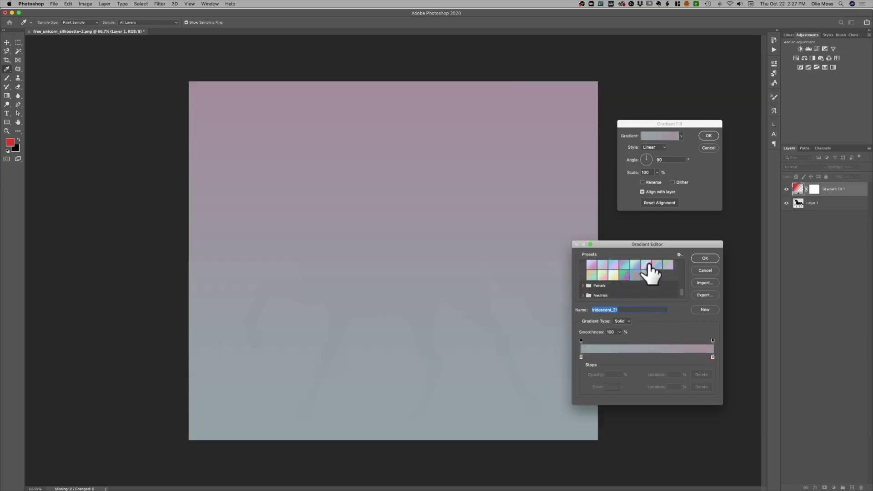
pyautogui.click(647, 266)
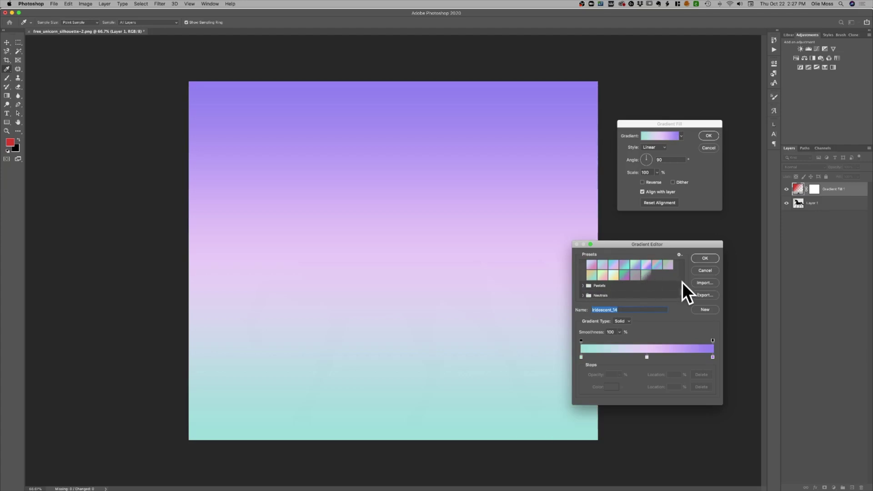
pyautogui.click(613, 264)
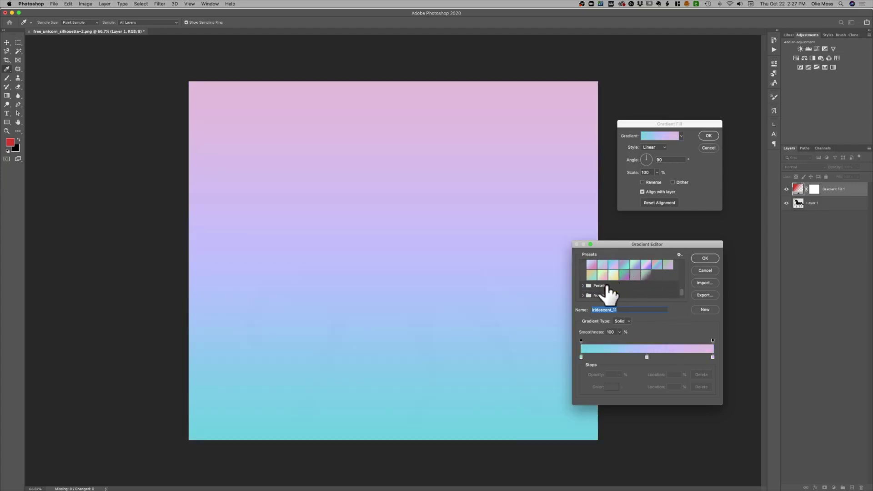
pyautogui.click(695, 259)
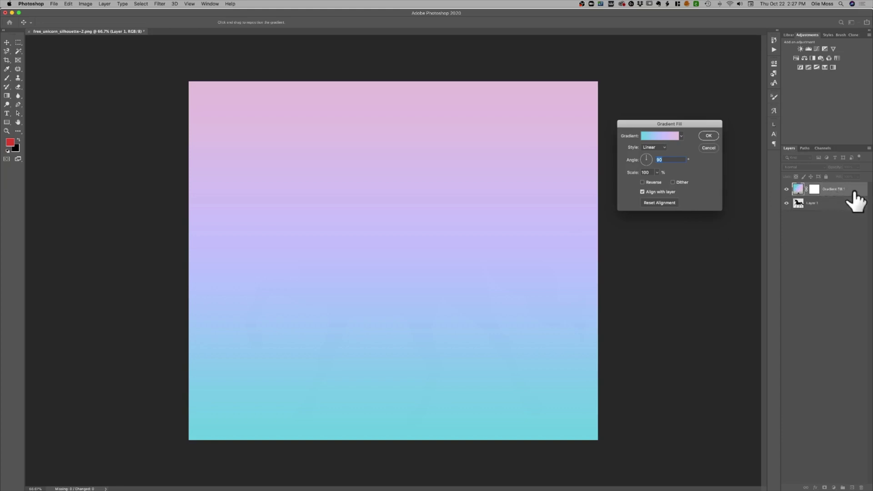
pyautogui.click(700, 135)
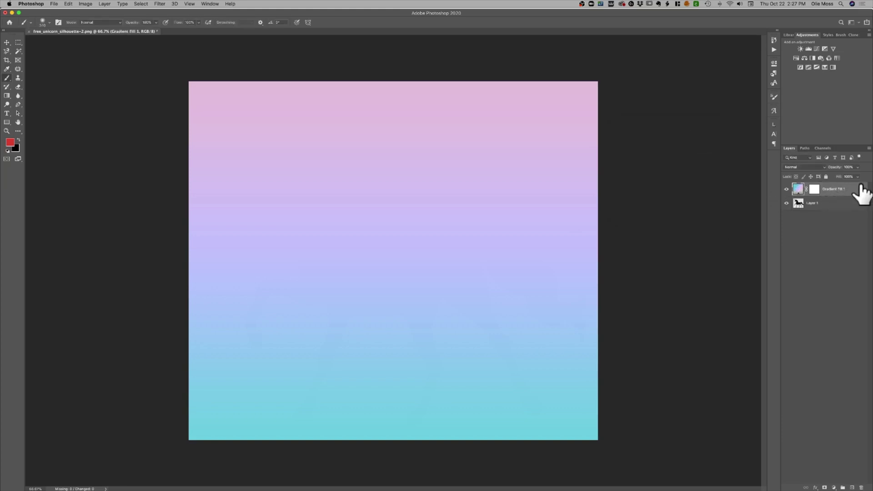
pyautogui.rightClick(854, 189)
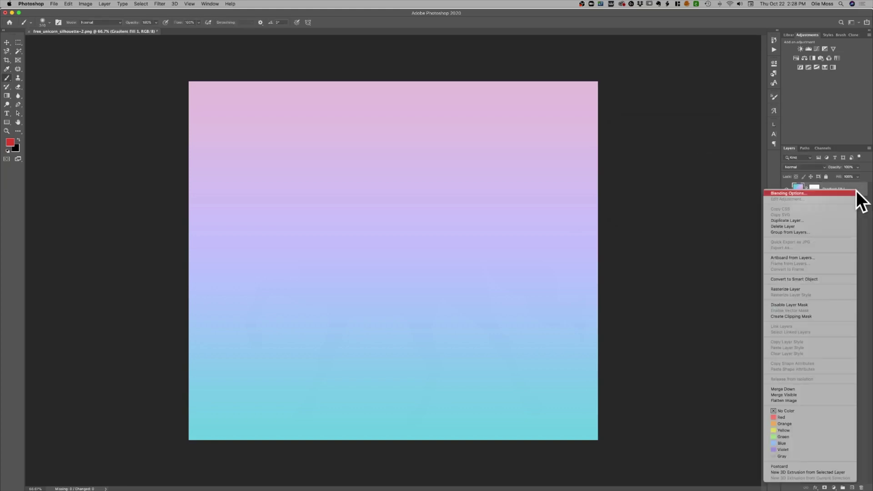
pyautogui.click(815, 316)
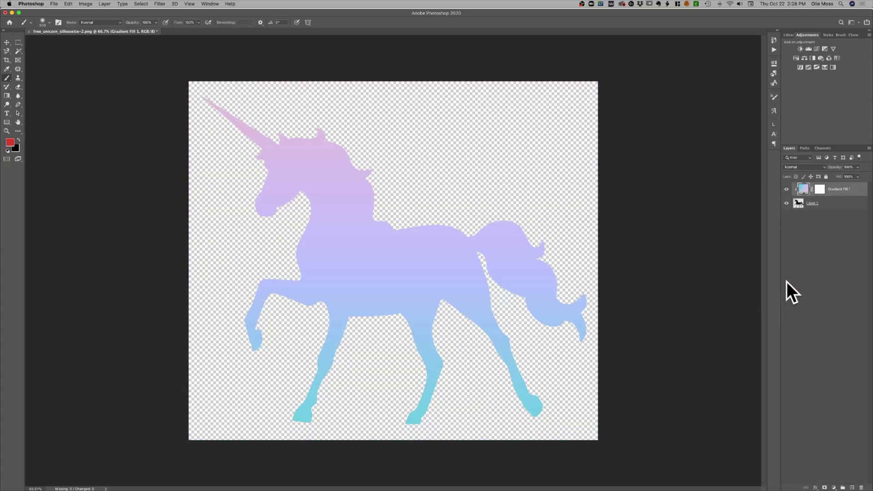
# - Switch Gradient Fill 1 to the blue-to-magenta SG Duotone 12 preset after trying other duotones
pyautogui.doubleClick(802, 189)
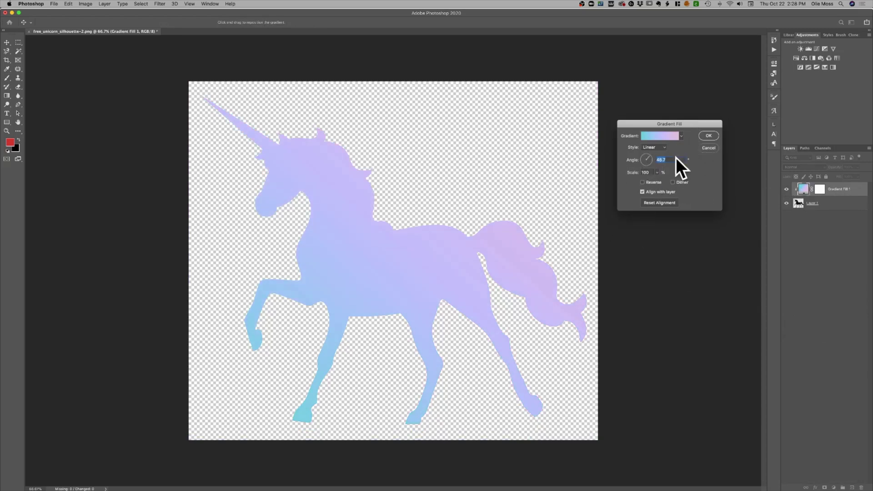
pyautogui.click(675, 136)
pyautogui.scroll(-5, 663, 286)
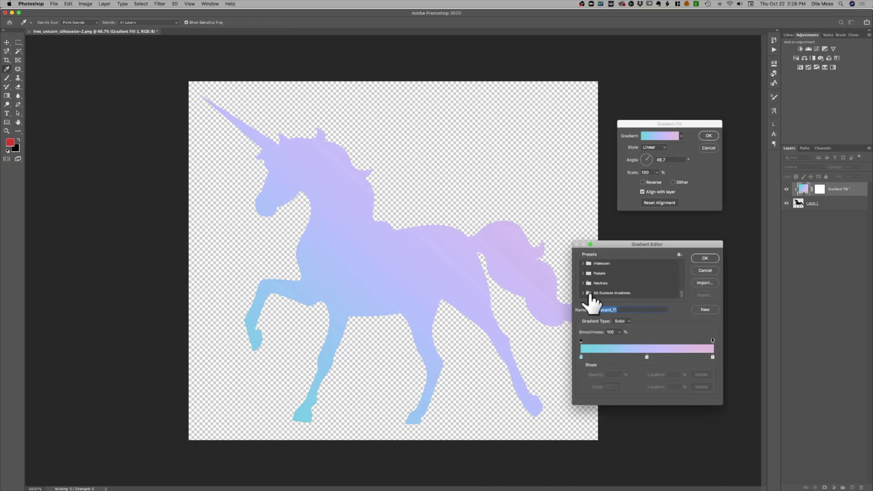
pyautogui.click(619, 294)
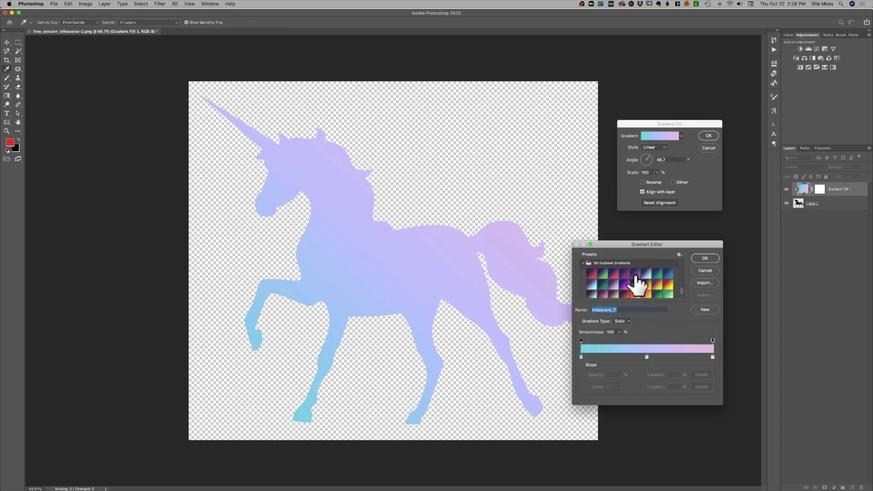
pyautogui.click(624, 285)
pyautogui.click(657, 285)
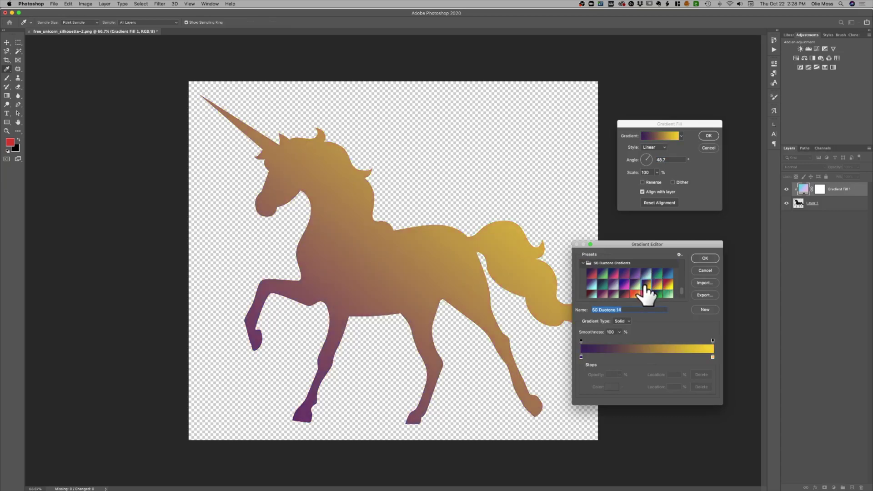
pyautogui.click(646, 285)
pyautogui.doubleClick(617, 284)
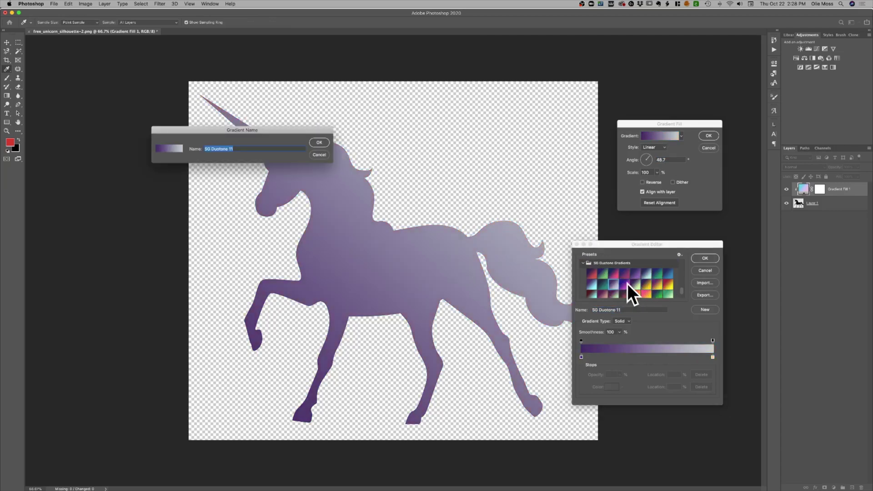
pyautogui.click(318, 143)
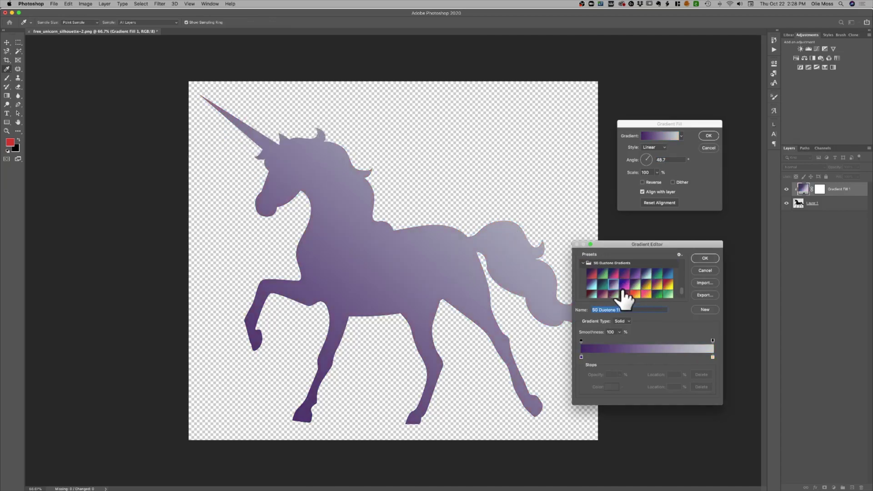
pyautogui.click(624, 285)
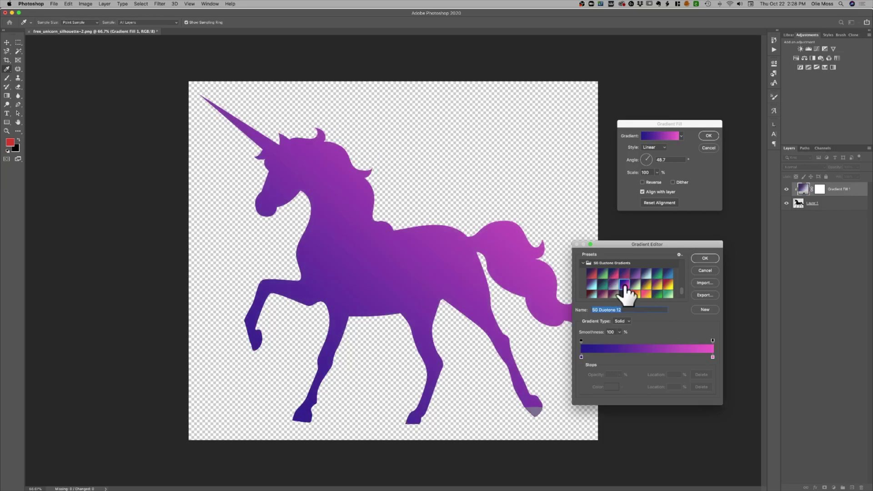
pyautogui.click(713, 258)
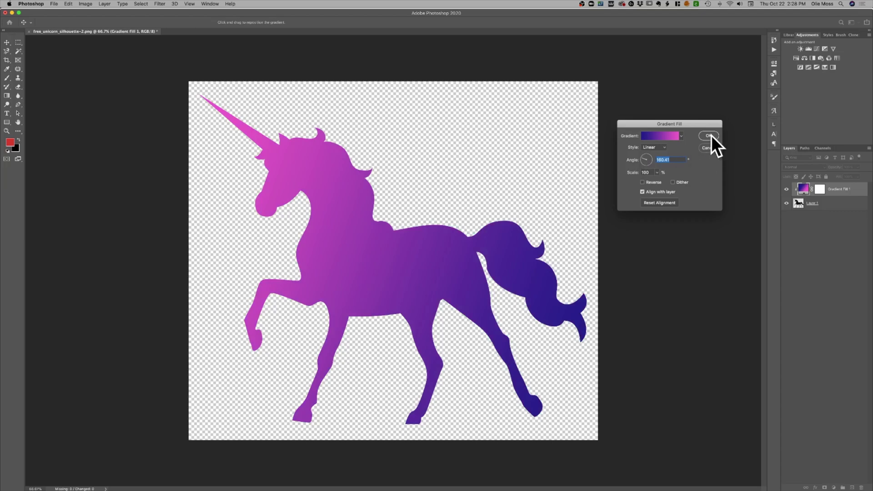
pyautogui.click(709, 135)
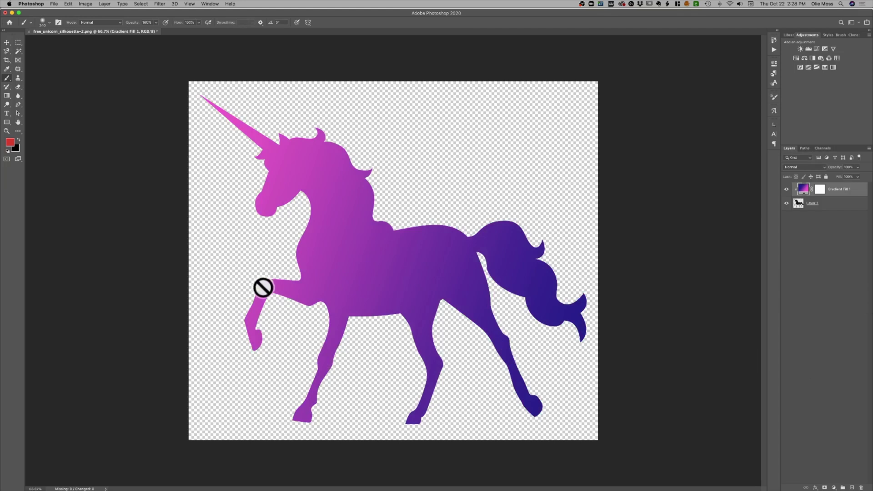
pyautogui.press('super+s')
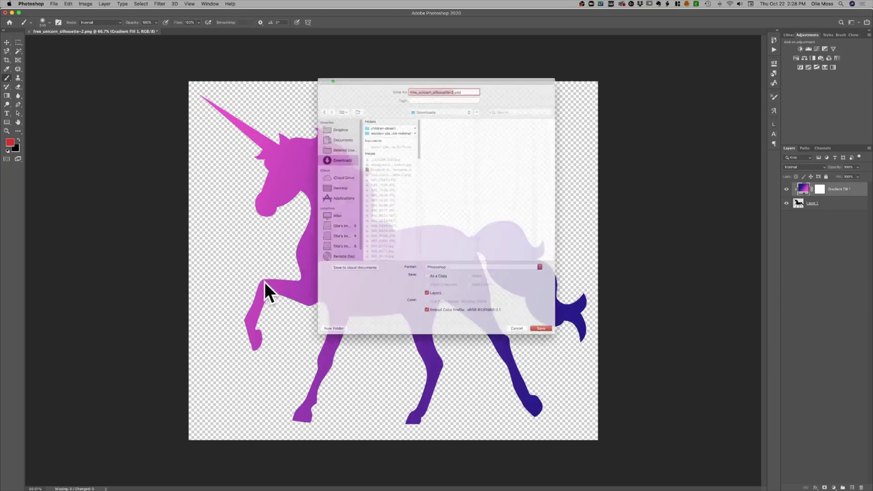
pyautogui.click(493, 279)
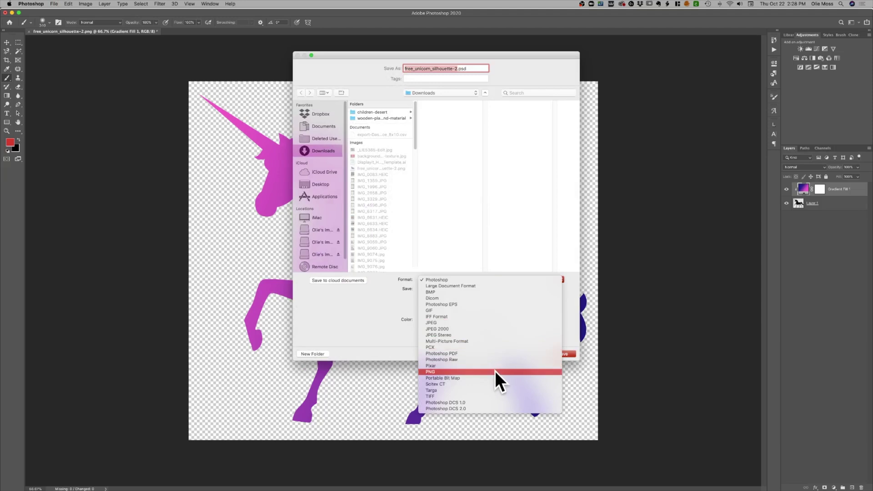
pyautogui.click(327, 323)
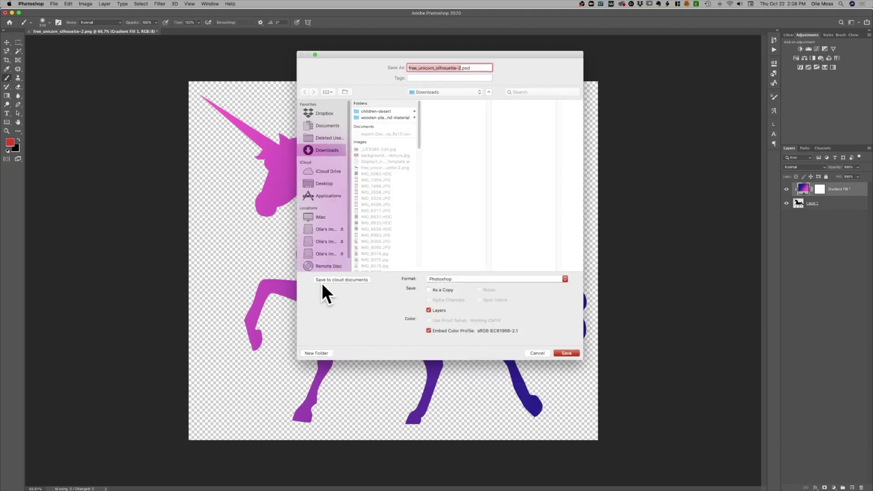
pyautogui.click(533, 353)
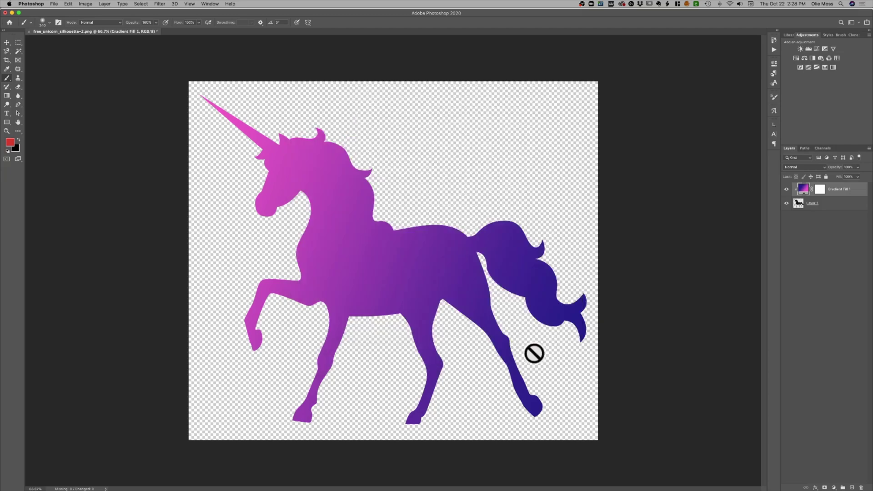